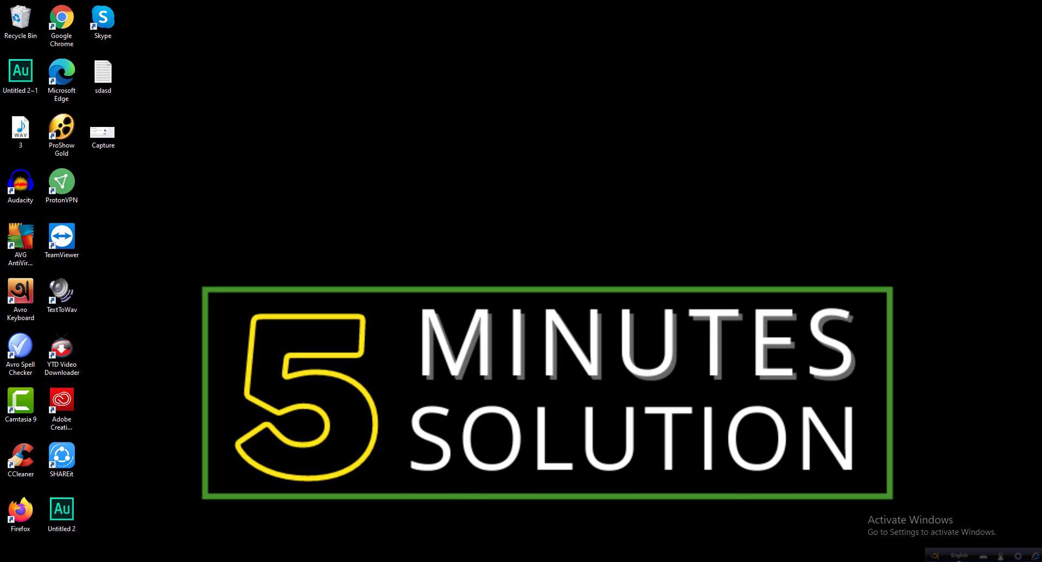
Step: Launch Google Chrome and load the Facebook login page at facebook.com
{"action": "left_click", "coordinate": [454, 559]}
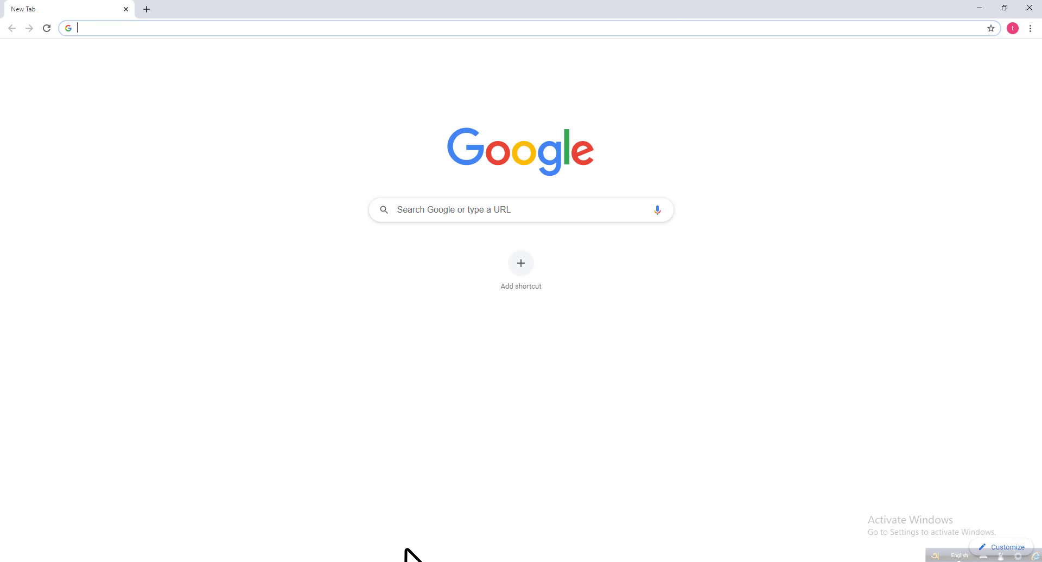
{"action": "left_click", "coordinate": [168, 28]}
{"action": "left_click", "coordinate": [167, 28]}
{"action": "type", "text": "facebook.com"}
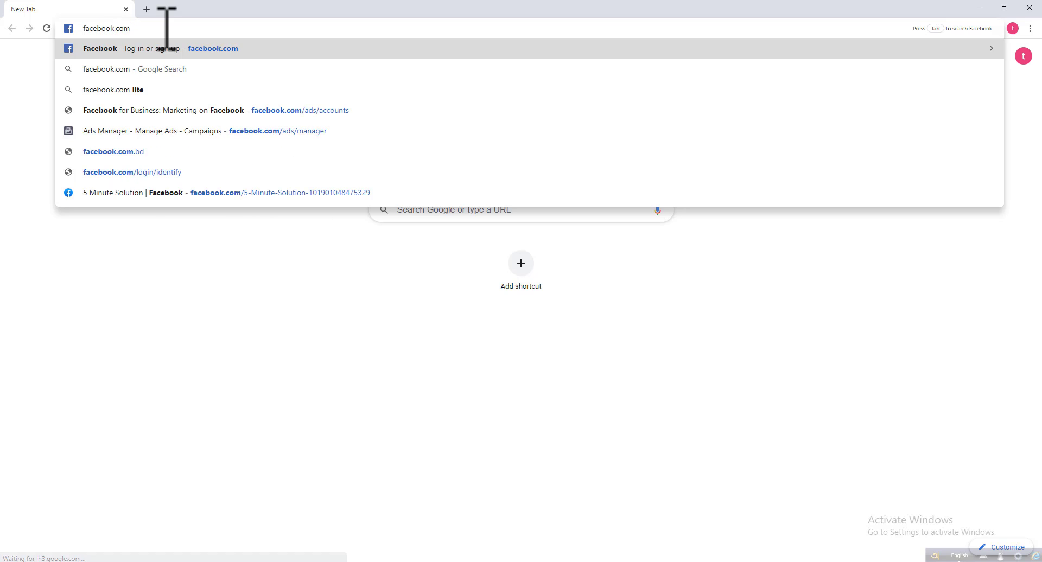
{"action": "key", "text": "Return"}
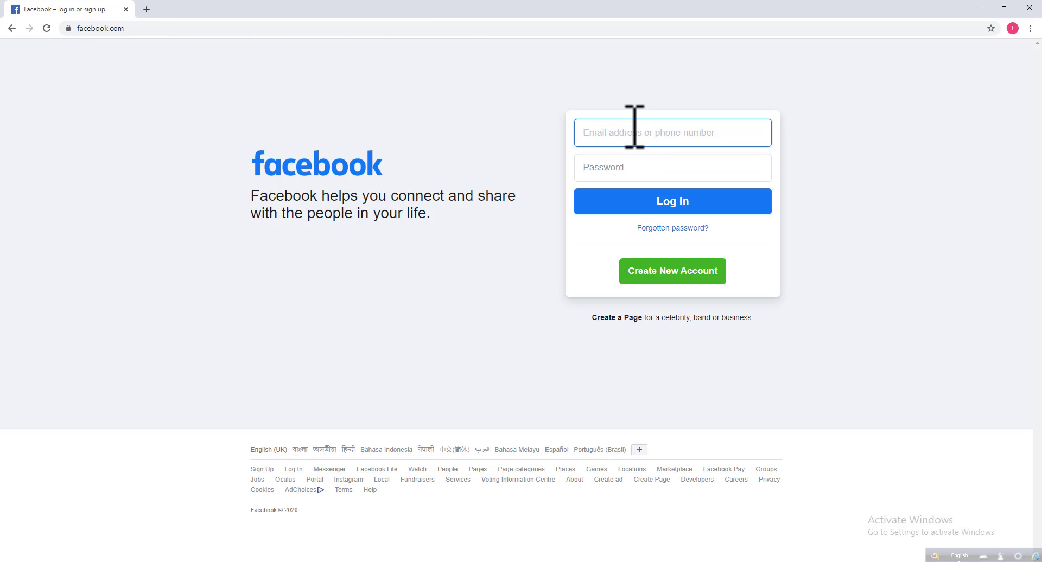
Step: Log in to Facebook using the saved login e-mail and account password
{"action": "left_click", "coordinate": [634, 132]}
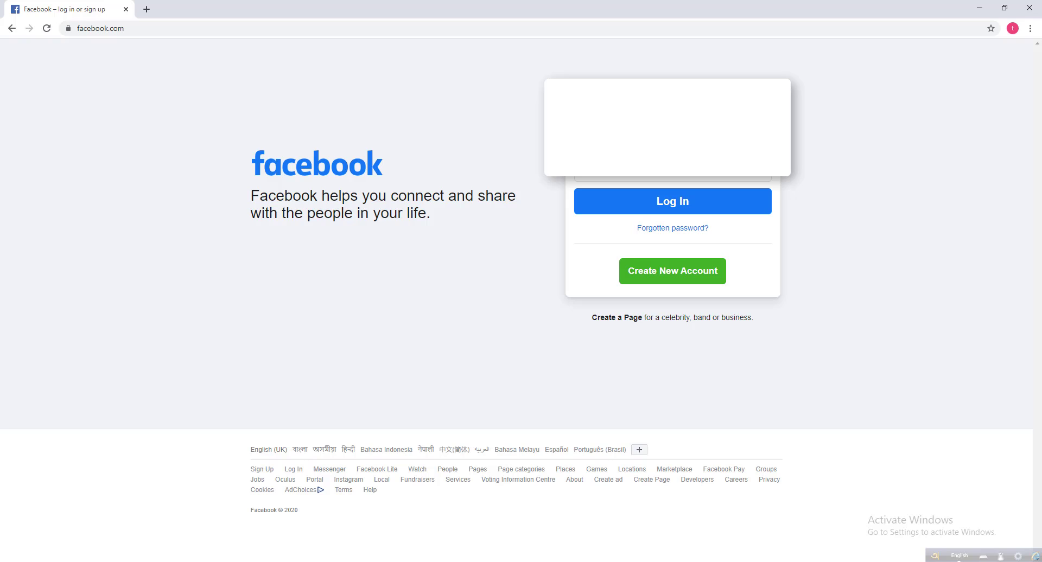
{"action": "left_click", "coordinate": [674, 179]}
{"action": "left_click", "coordinate": [738, 208]}
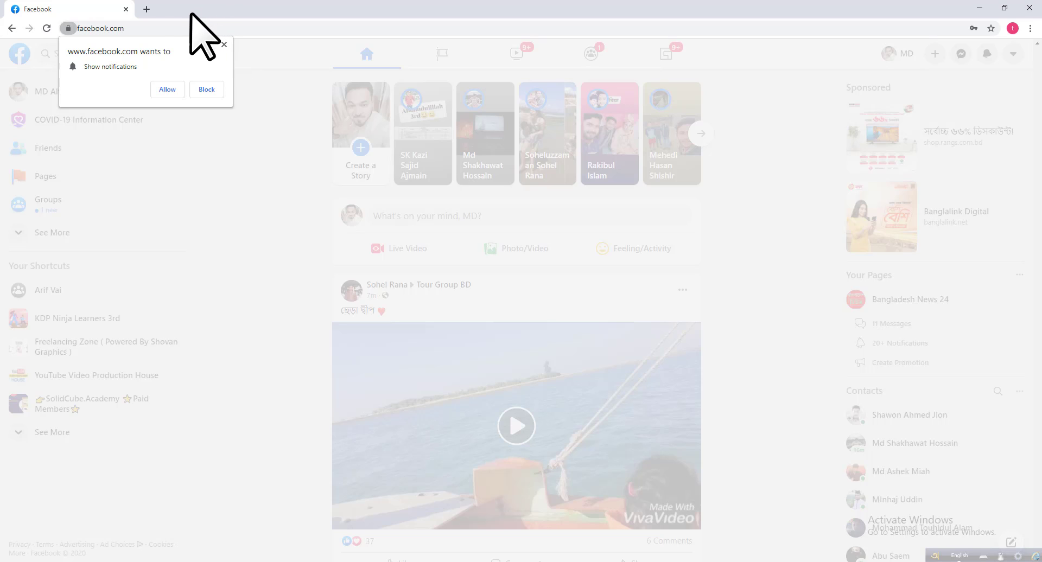
Step: Load facebook.com/ads/manager/accounts in a new Chrome tab
{"action": "left_click", "coordinate": [147, 9]}
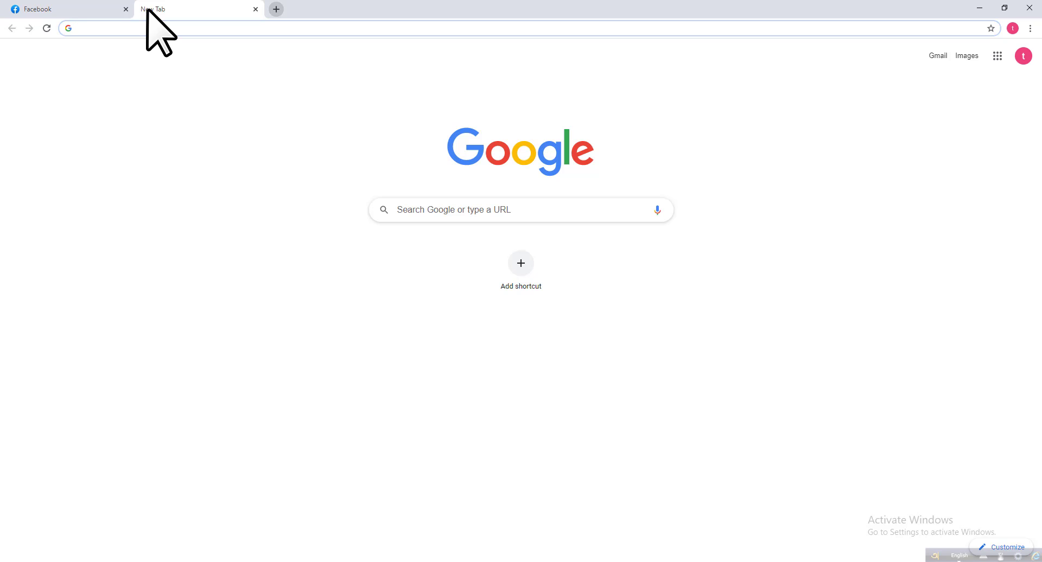
{"action": "type", "text": "facebook"}
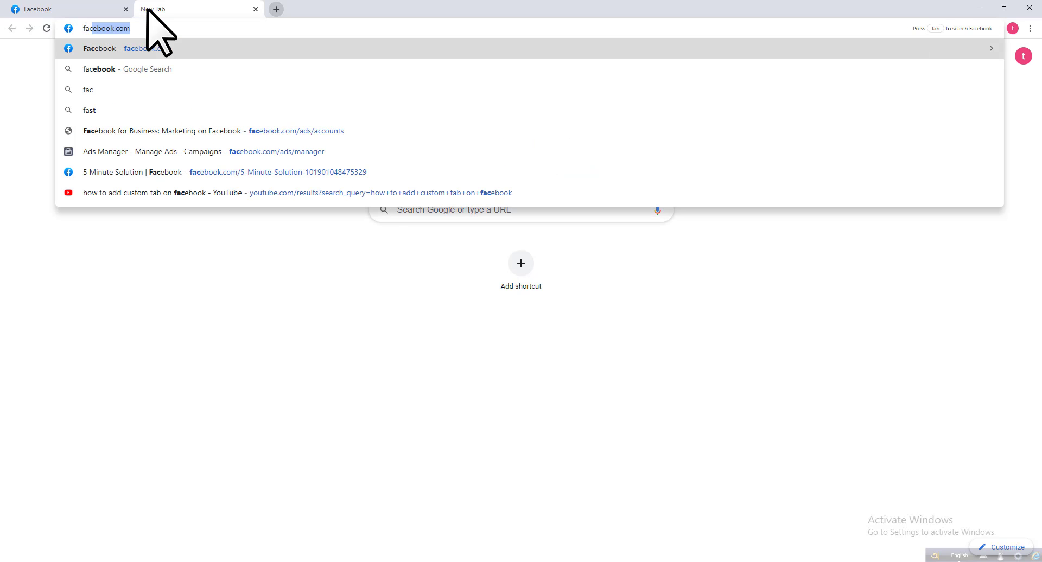
{"action": "type", "text": ".com"}
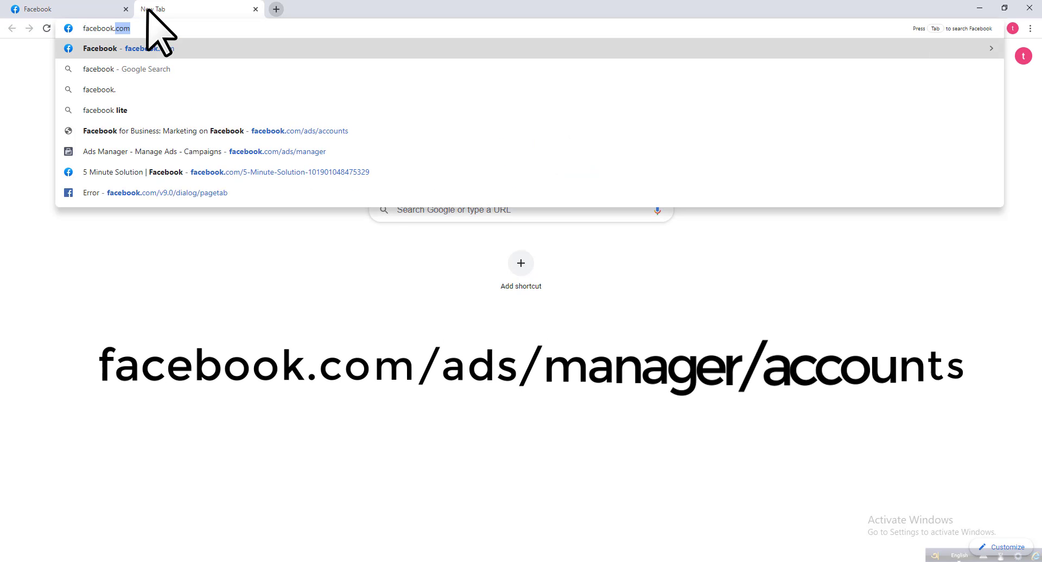
{"action": "type", "text": "/"}
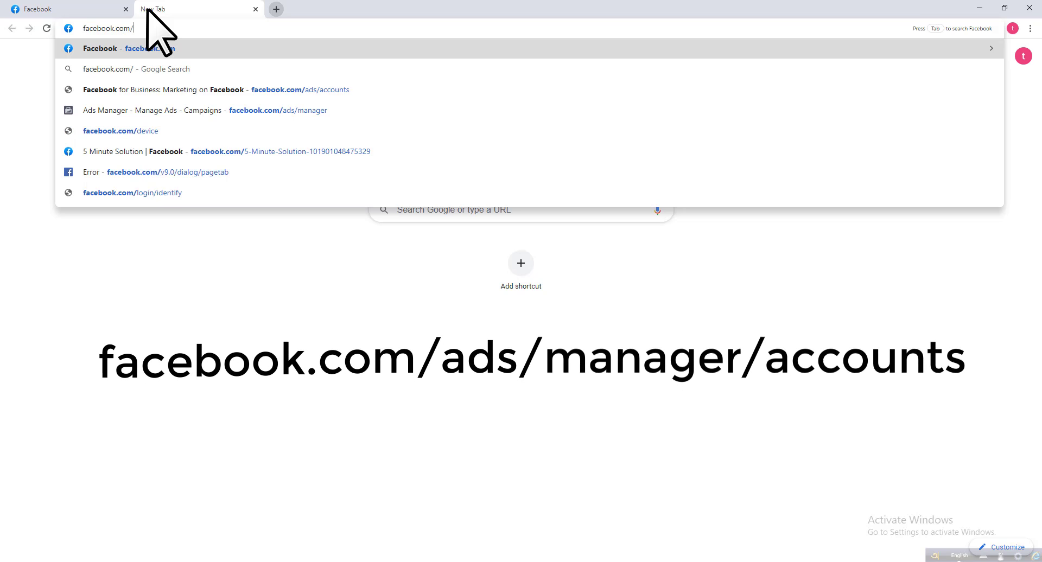
{"action": "type", "text": "ads"}
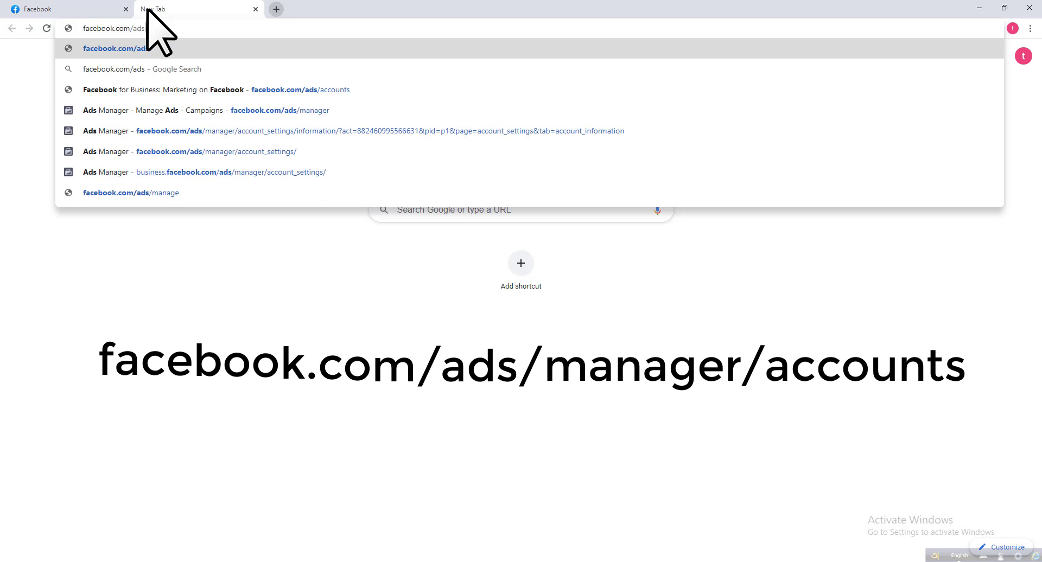
{"action": "type", "text": "/"}
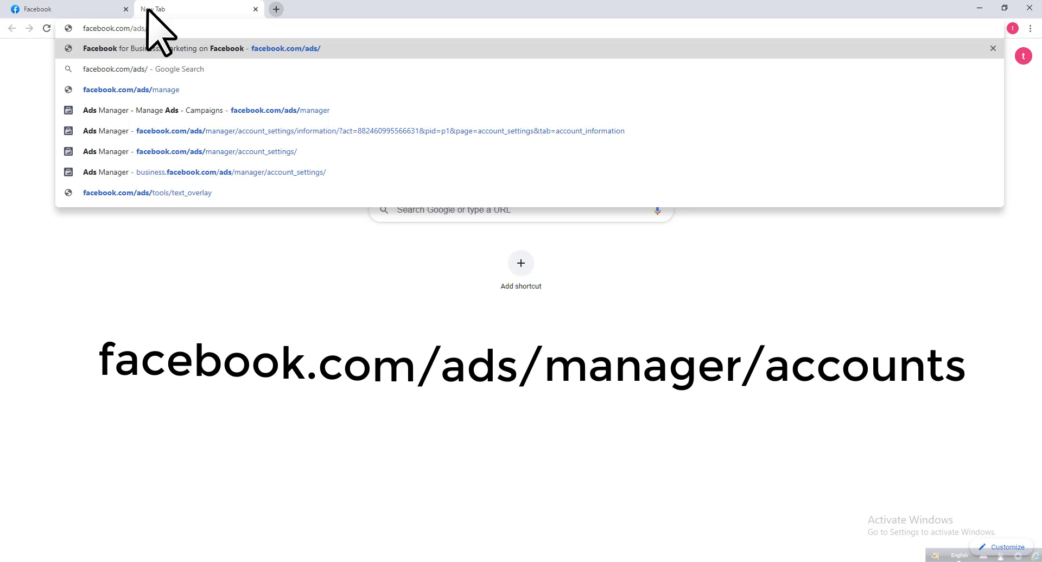
{"action": "type", "text": "manage"}
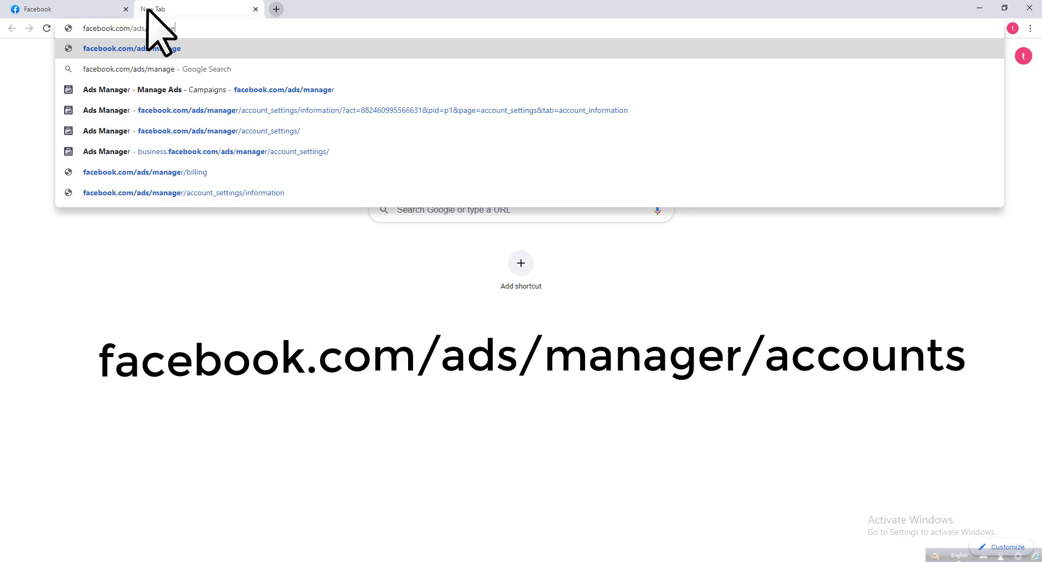
{"action": "type", "text": "r/"}
{"action": "type", "text": "acc"}
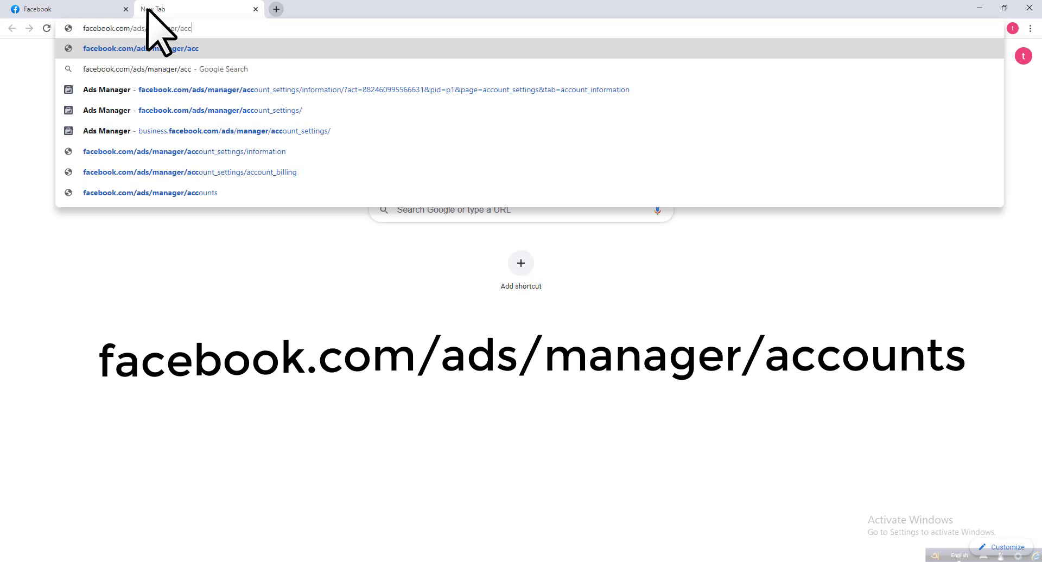
{"action": "type", "text": "ounts"}
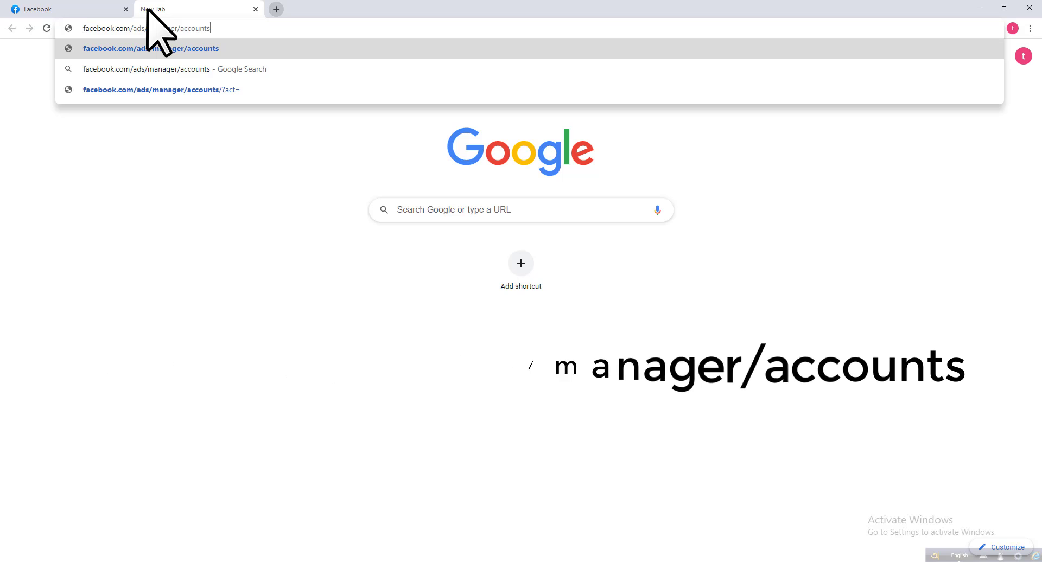
{"action": "key", "text": "Return"}
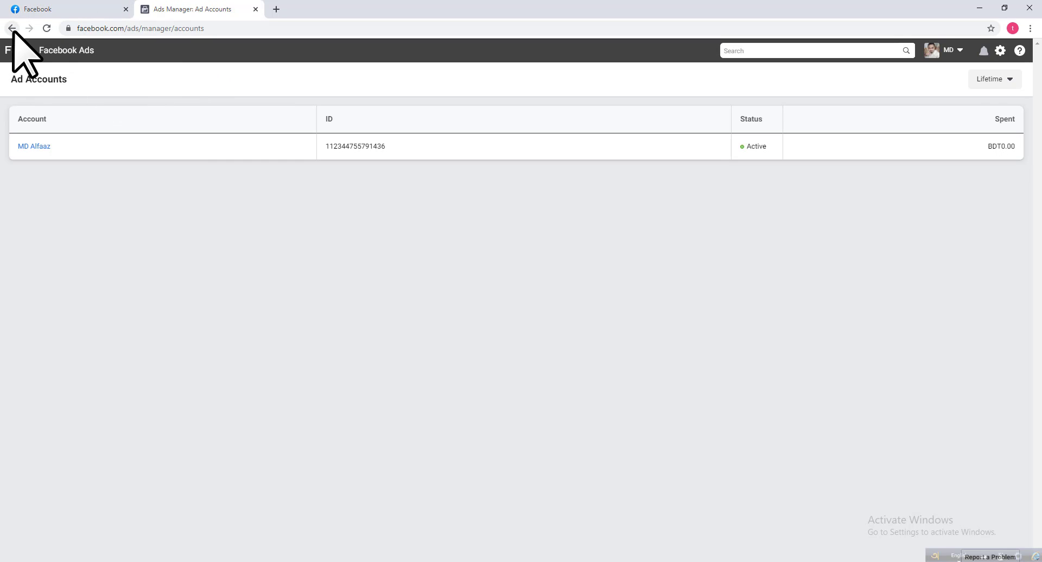
Step: Open Page Posts under Engage Customers in the Facebook business tools menu
{"action": "left_click", "coordinate": [66, 52]}
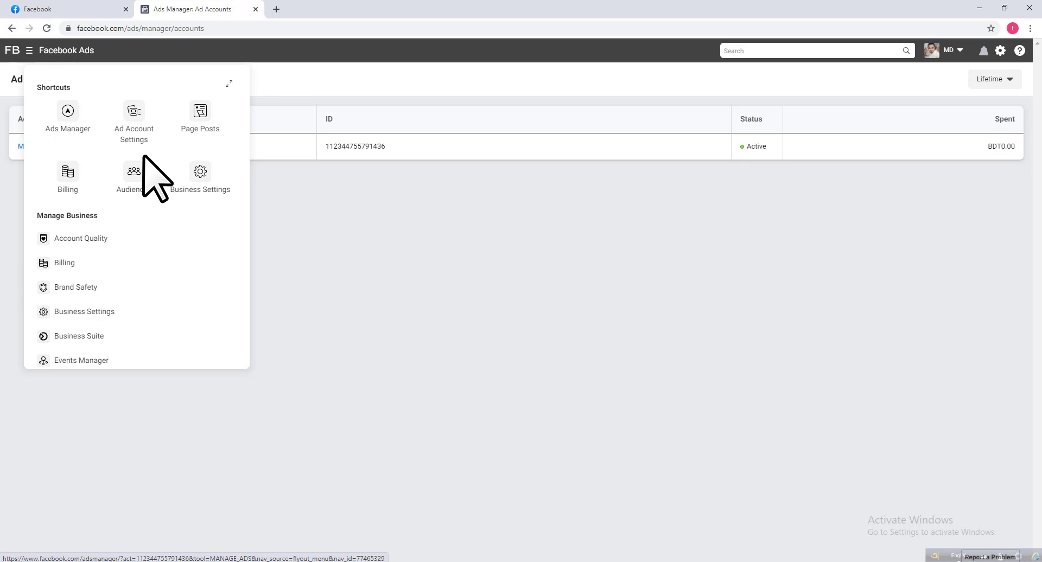
{"action": "scroll", "coordinate": [144, 157], "scroll_direction": "down", "scroll_amount": 2}
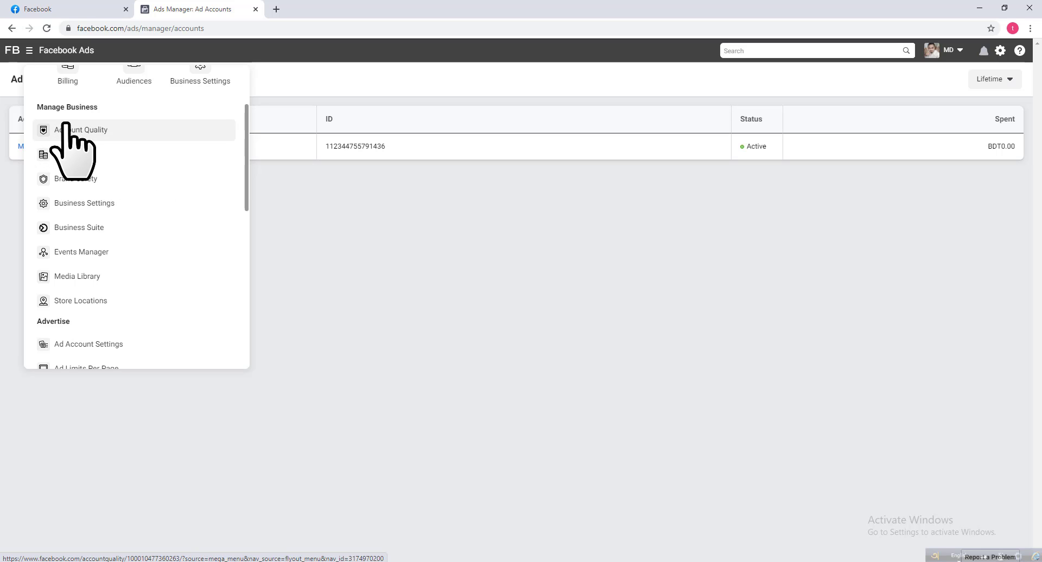
{"action": "scroll", "coordinate": [65, 125], "scroll_direction": "down", "scroll_amount": 10}
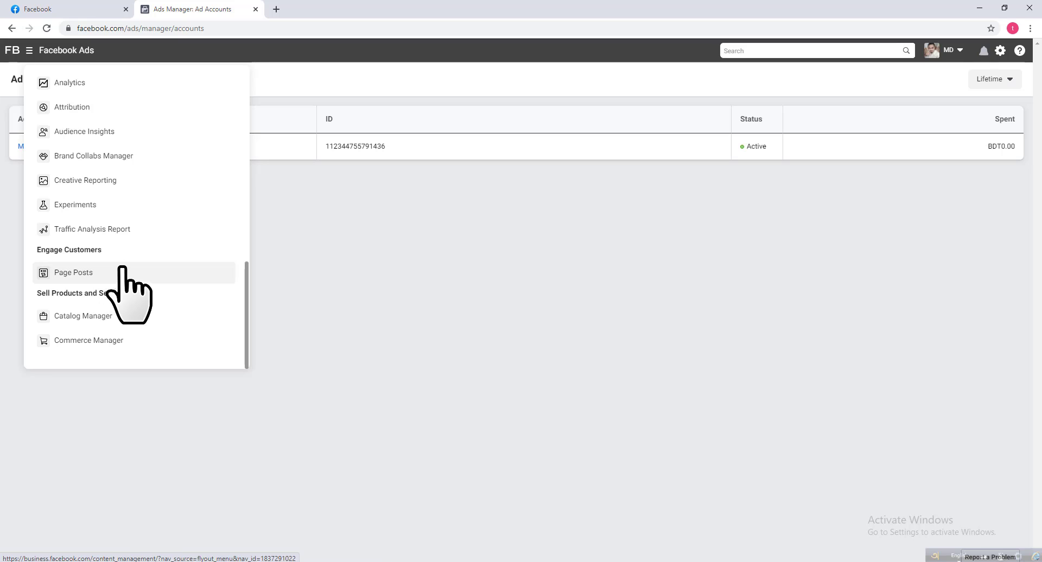
{"action": "left_click", "coordinate": [93, 272]}
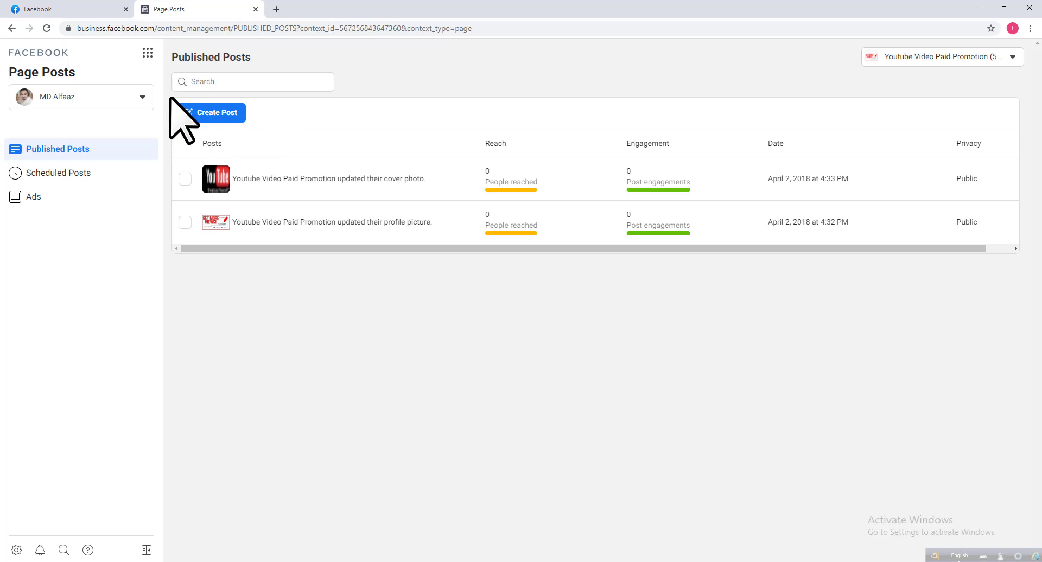
Step: Start a new unpublished page post and, after trying the other post types, choose Link
{"action": "left_click", "coordinate": [239, 114]}
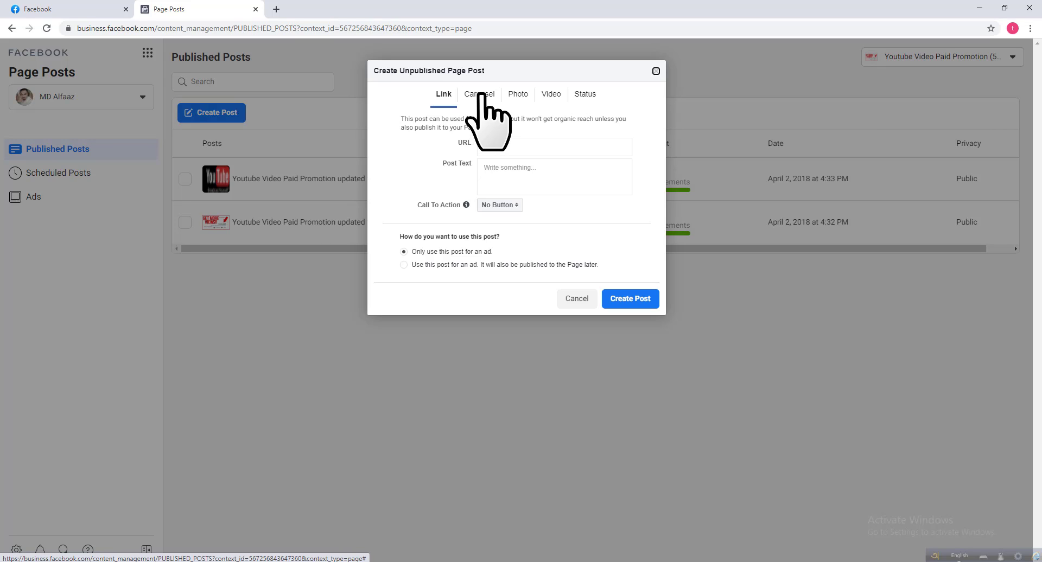
{"action": "left_click", "coordinate": [481, 94]}
{"action": "left_click", "coordinate": [518, 94]}
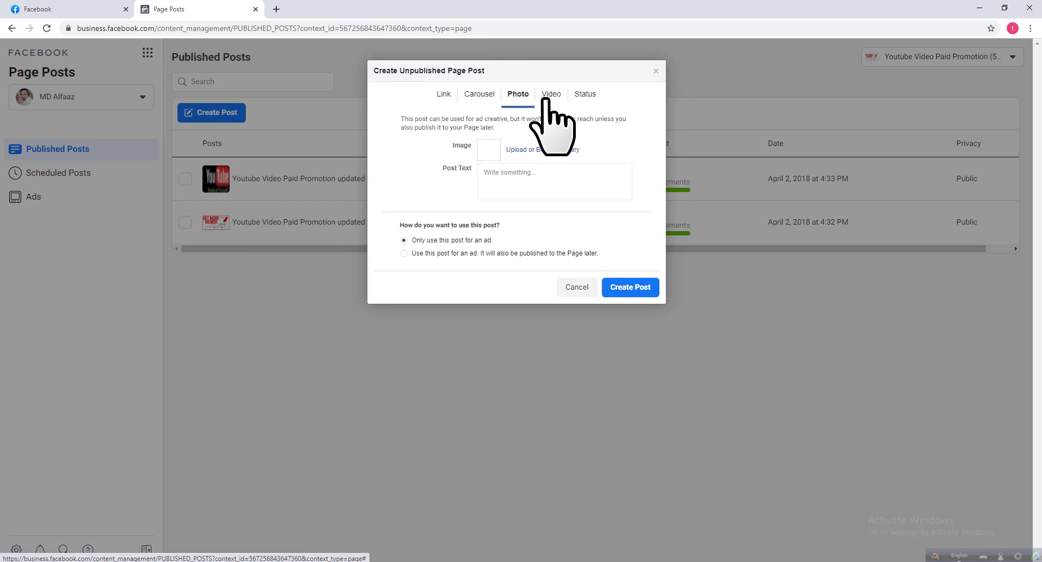
{"action": "left_click", "coordinate": [551, 95]}
{"action": "left_click", "coordinate": [579, 95]}
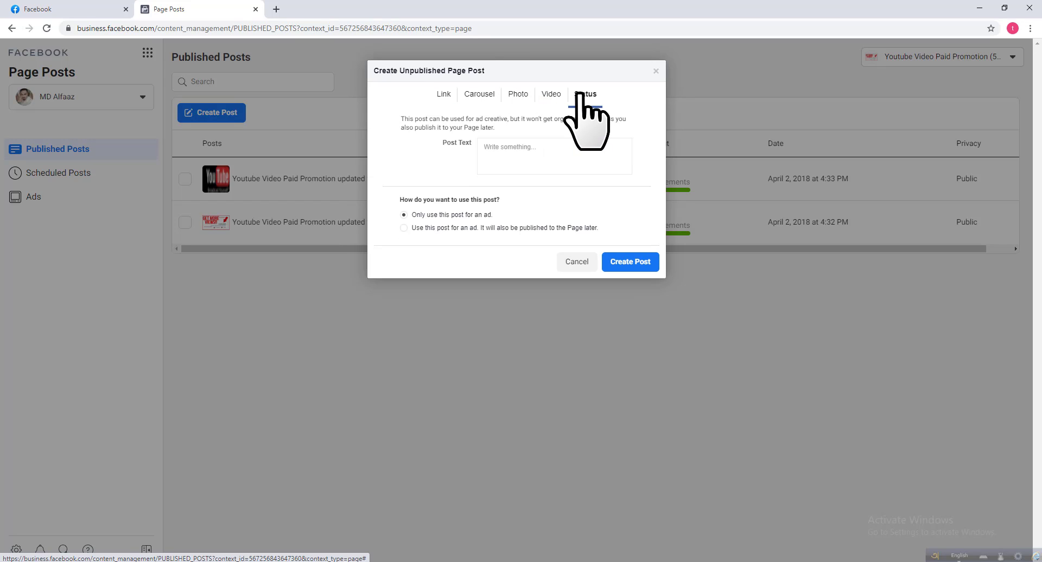
{"action": "left_click", "coordinate": [522, 94]}
{"action": "left_click", "coordinate": [551, 94]}
{"action": "left_click", "coordinate": [584, 94]}
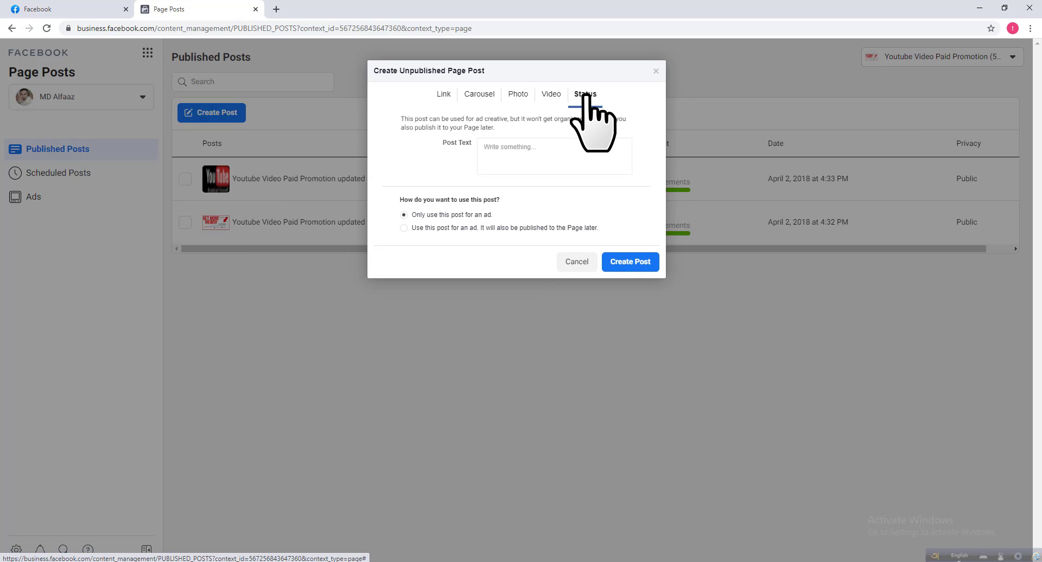
{"action": "left_click", "coordinate": [551, 94]}
{"action": "left_click", "coordinate": [516, 94]}
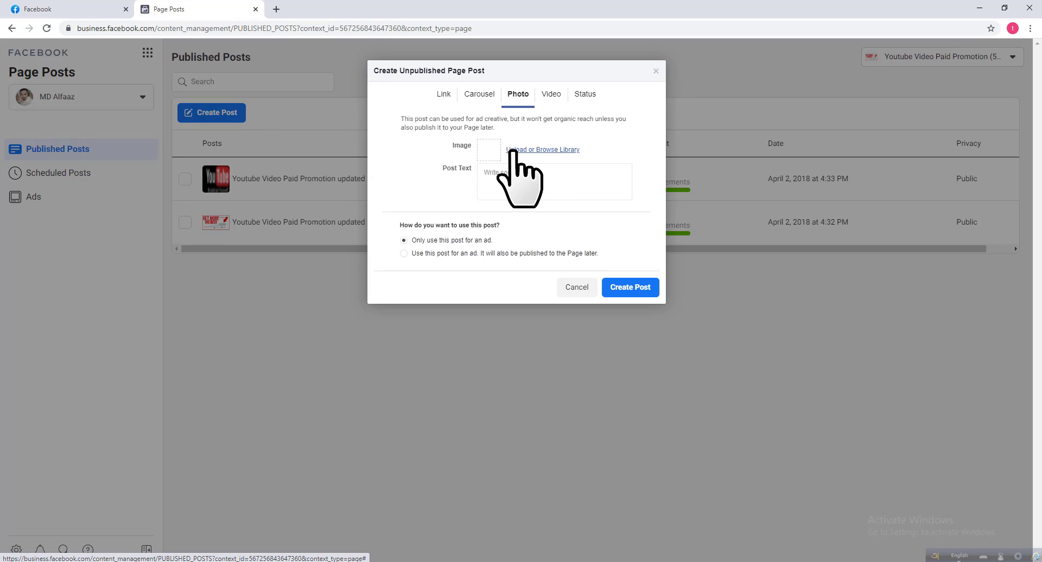
{"action": "left_click", "coordinate": [551, 94]}
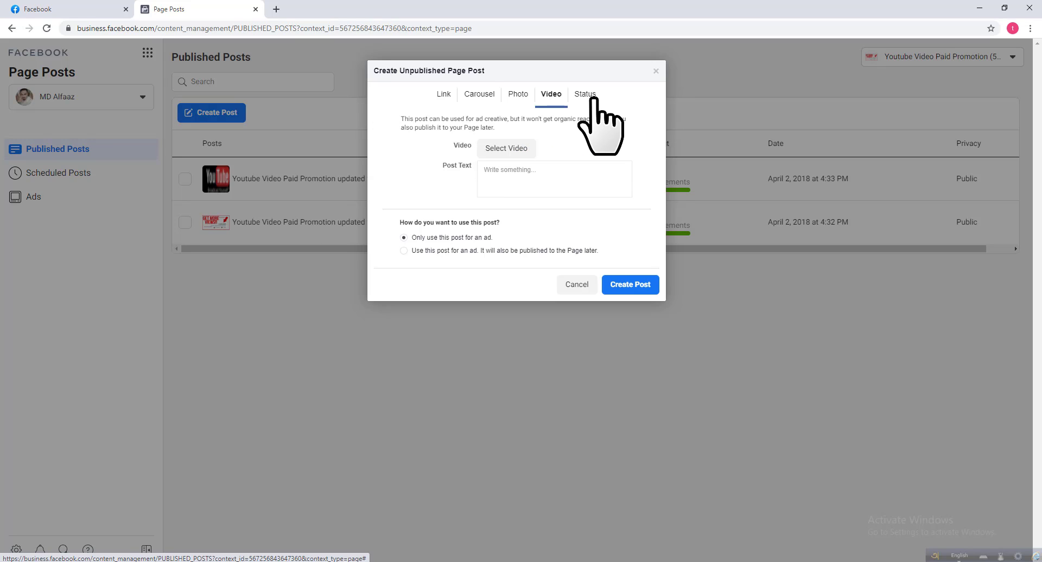
{"action": "left_click", "coordinate": [585, 94]}
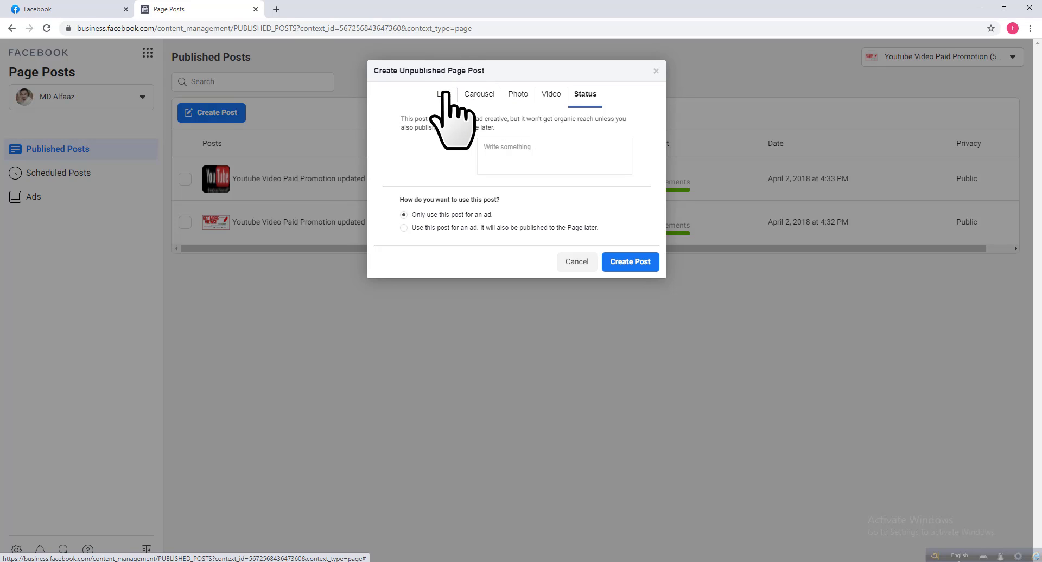
{"action": "left_click", "coordinate": [444, 95]}
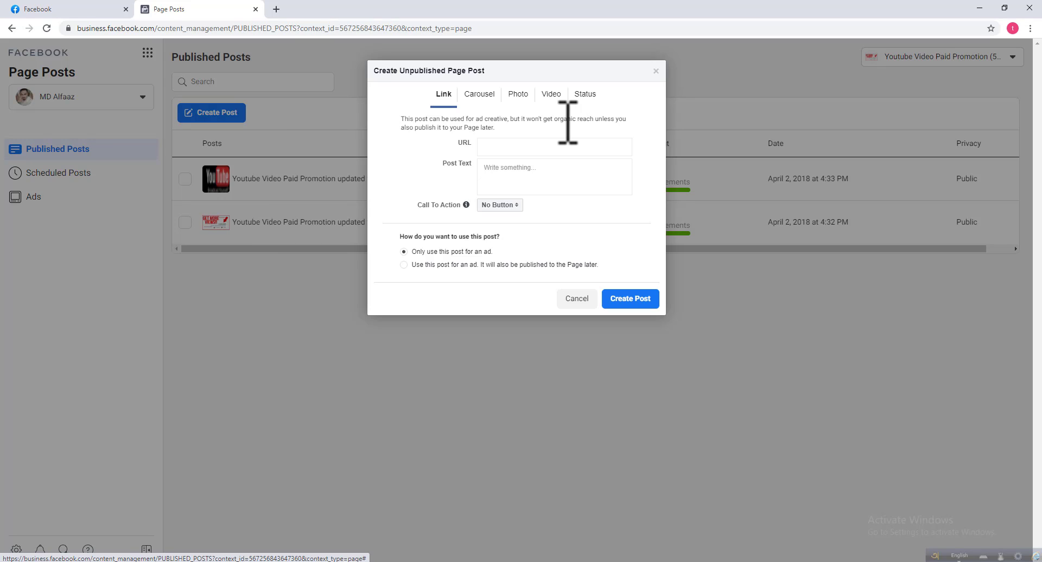
Step: Copy the 5 Minute Solution YouTube channel address from the YouTube tab for the URL field
{"action": "left_click", "coordinate": [519, 143]}
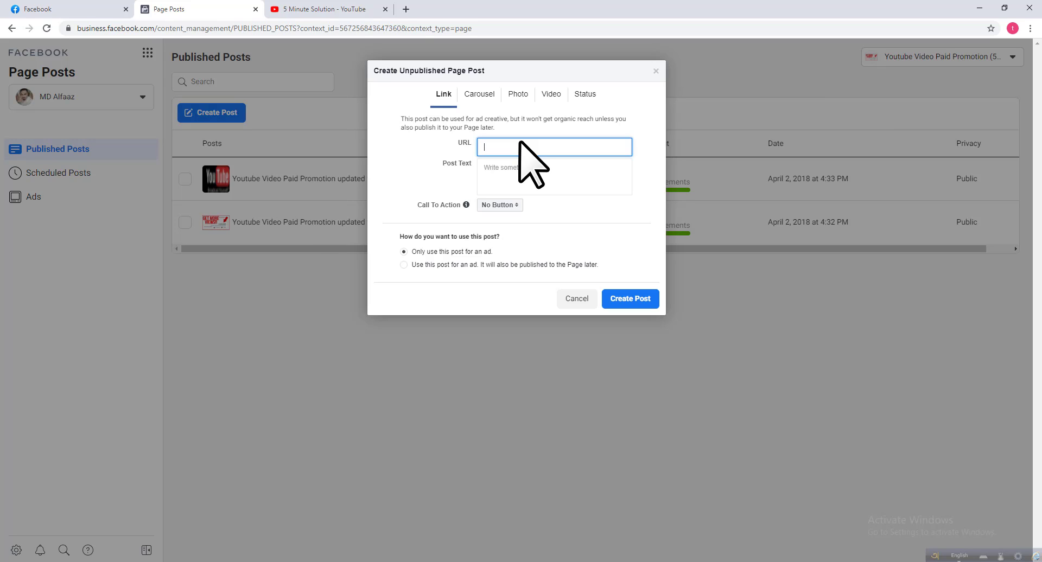
{"action": "left_click", "coordinate": [344, 9]}
{"action": "right_click", "coordinate": [270, 28]}
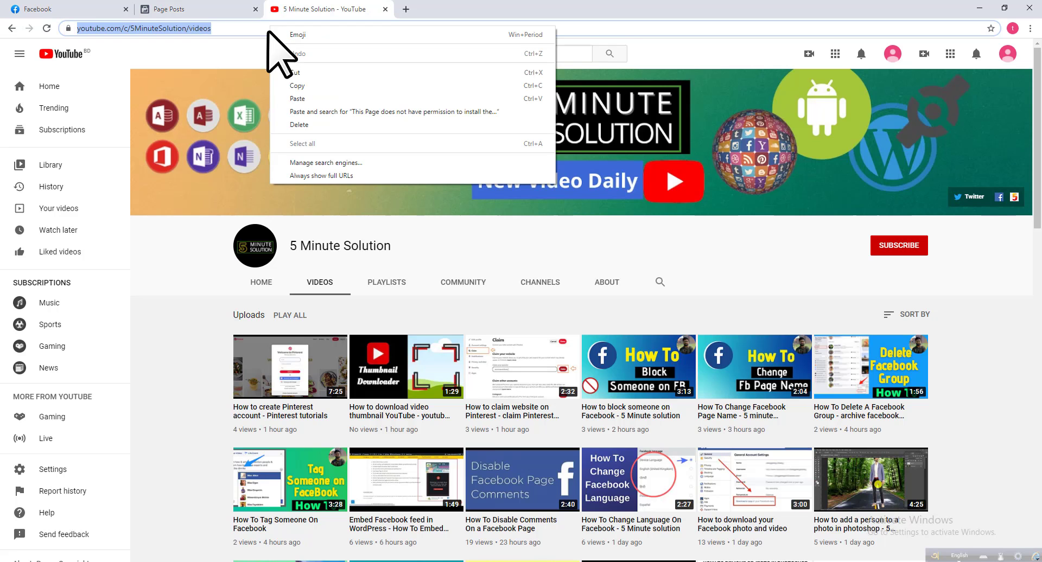
{"action": "left_click", "coordinate": [297, 86]}
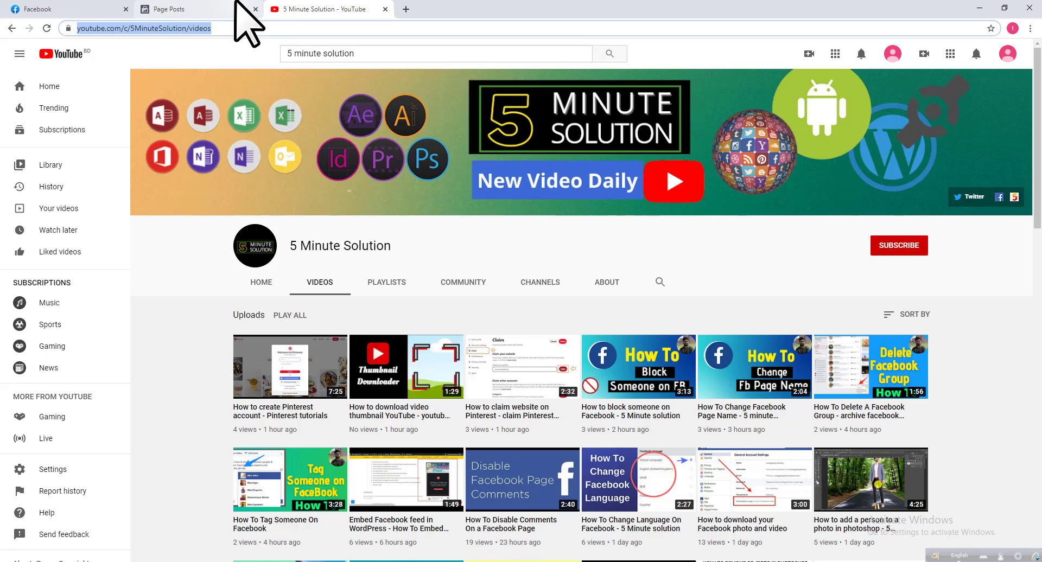
{"action": "left_click", "coordinate": [169, 10]}
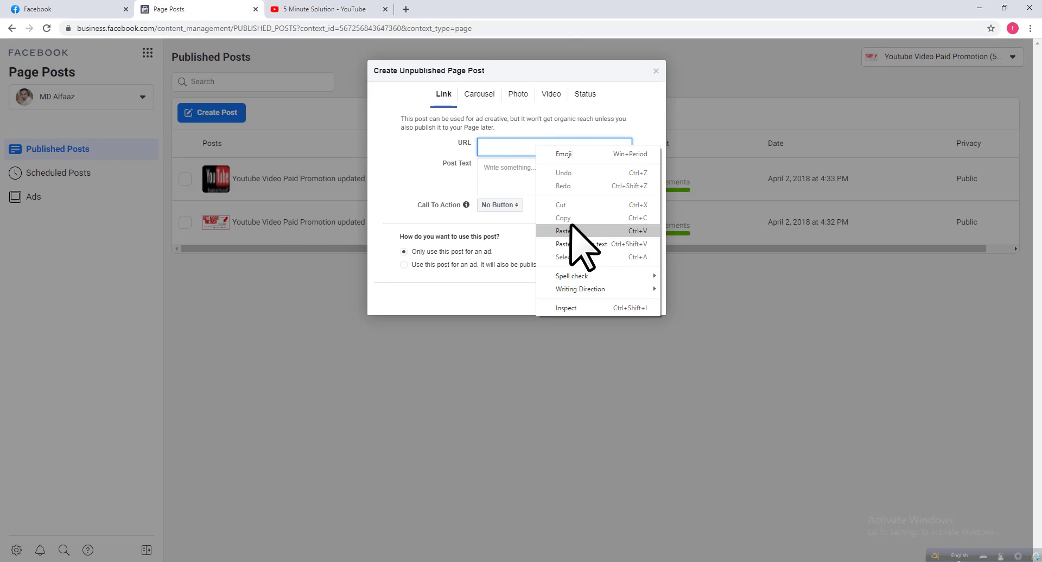
Step: Paste the channel's videos address as the URL and the two-paragraph channel description as Post Text
{"action": "left_click", "coordinate": [564, 231]}
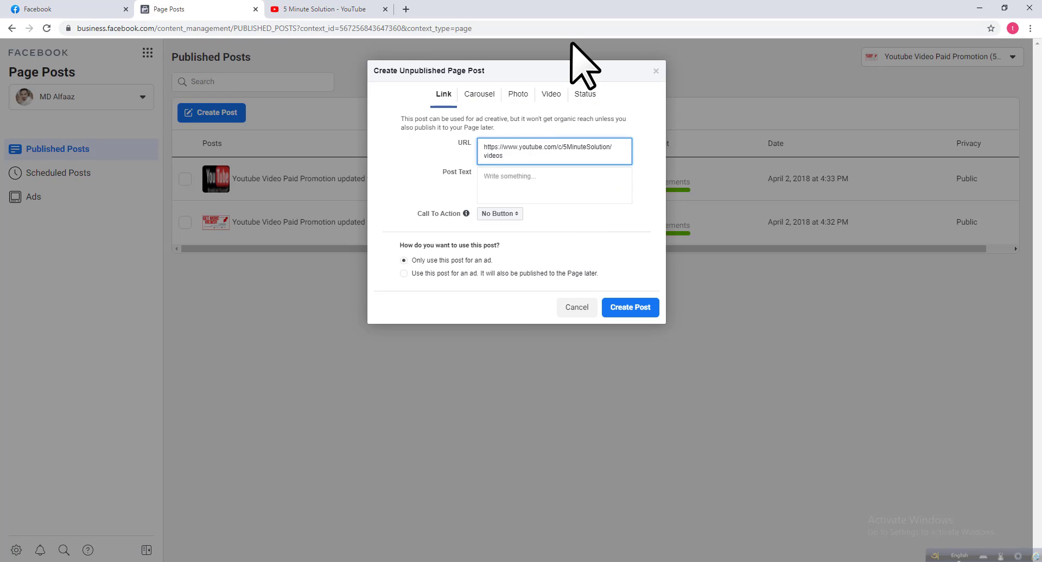
{"action": "left_click", "coordinate": [535, 177]}
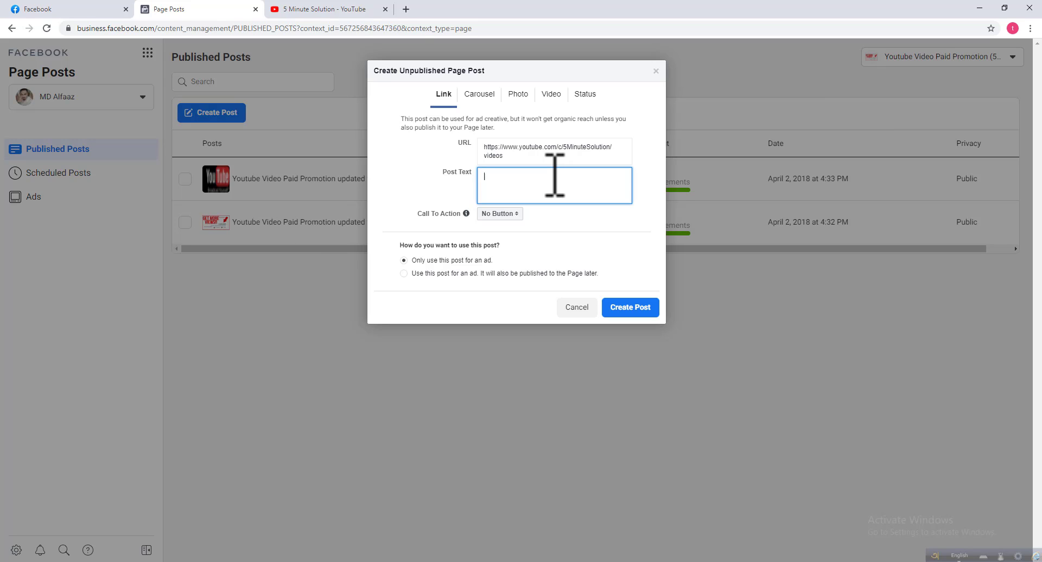
{"action": "key", "text": "ctrl+v"}
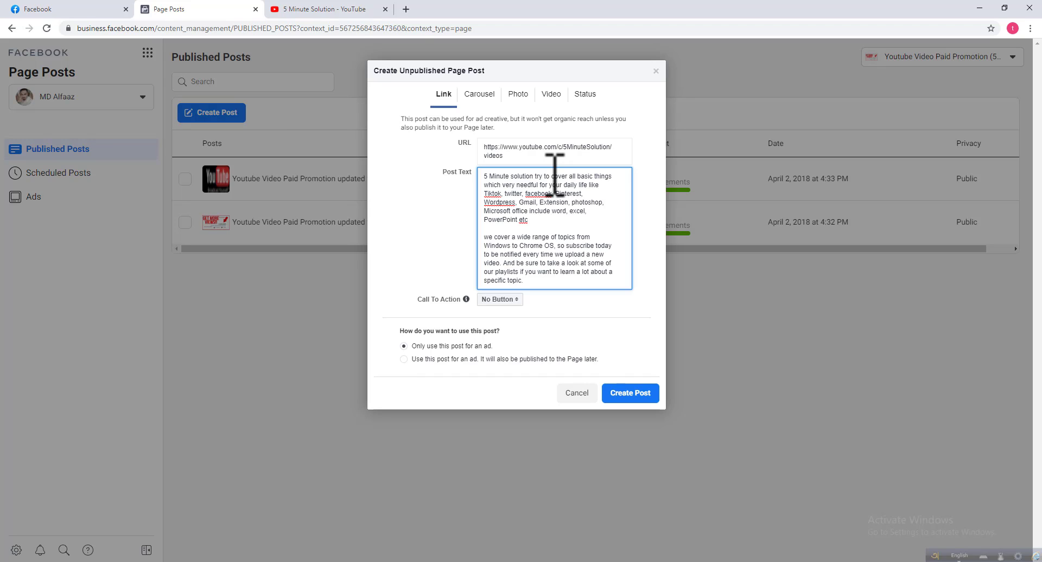
Step: Set the call to action to Watch More, allow later Page publishing, and create the post
{"action": "left_click", "coordinate": [515, 301]}
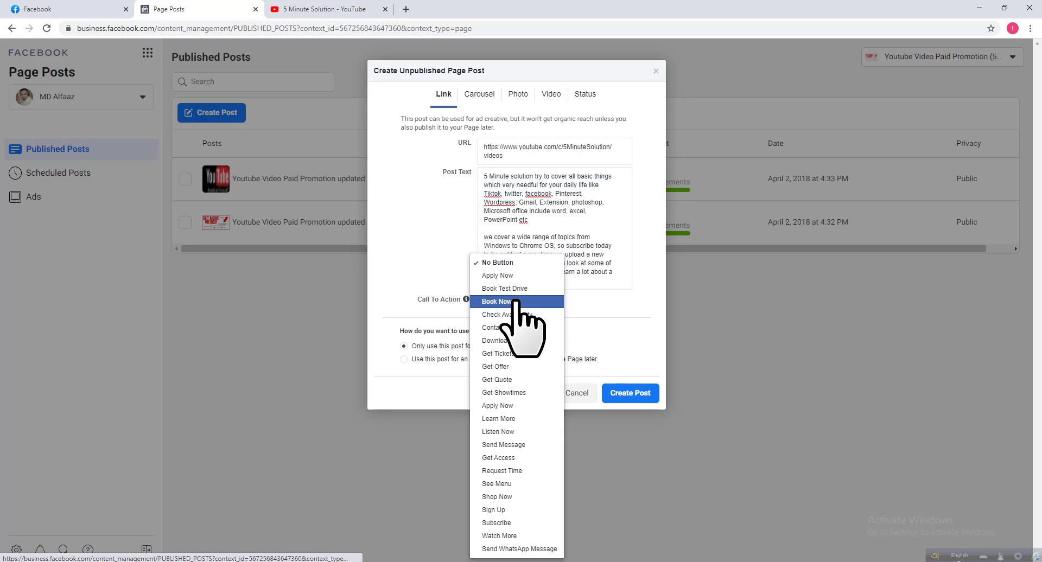
{"action": "left_click", "coordinate": [502, 536]}
{"action": "left_click", "coordinate": [522, 300]}
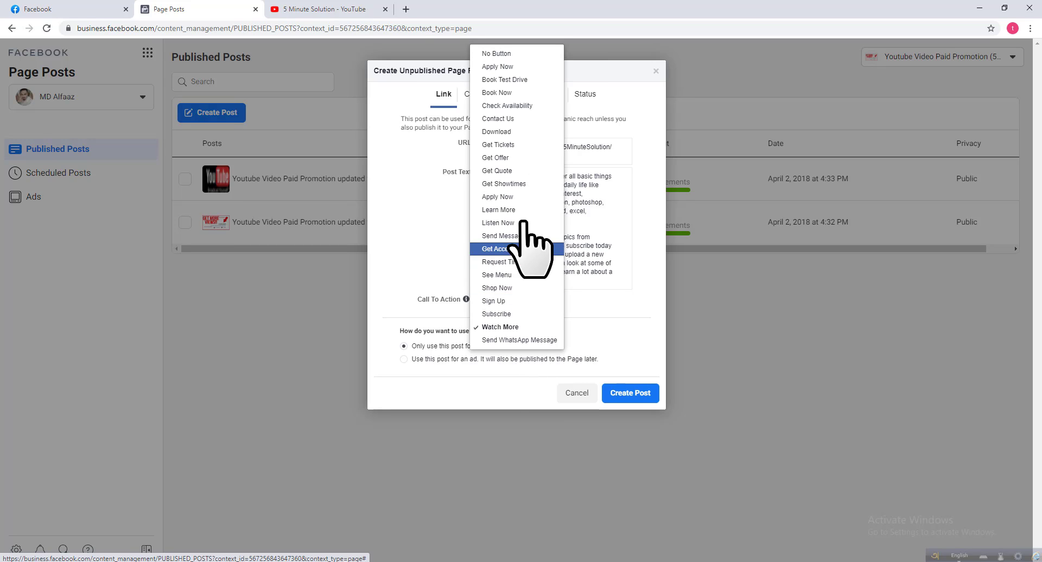
{"action": "left_click", "coordinate": [535, 327]}
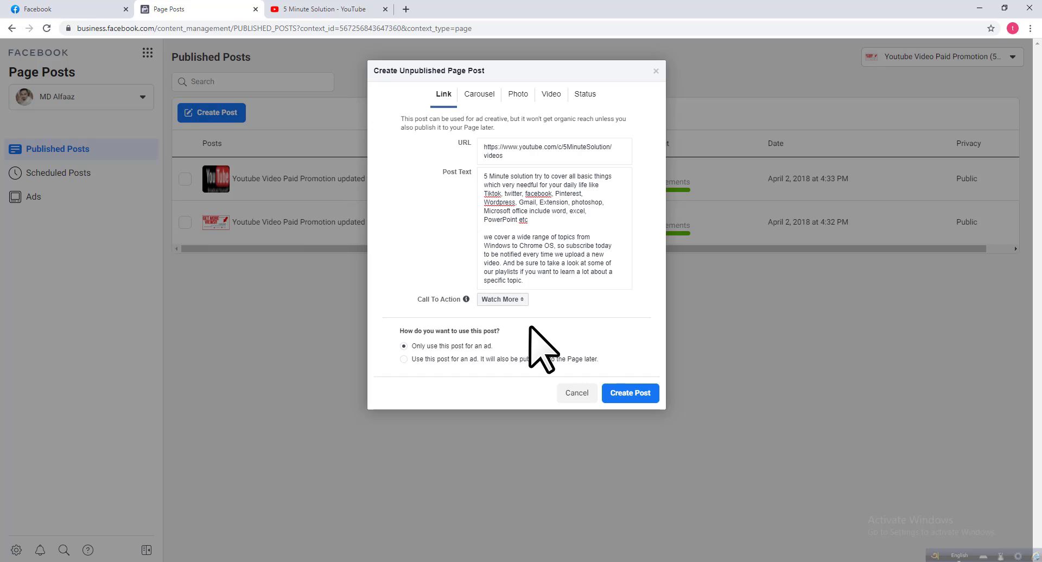
{"action": "left_click", "coordinate": [404, 360]}
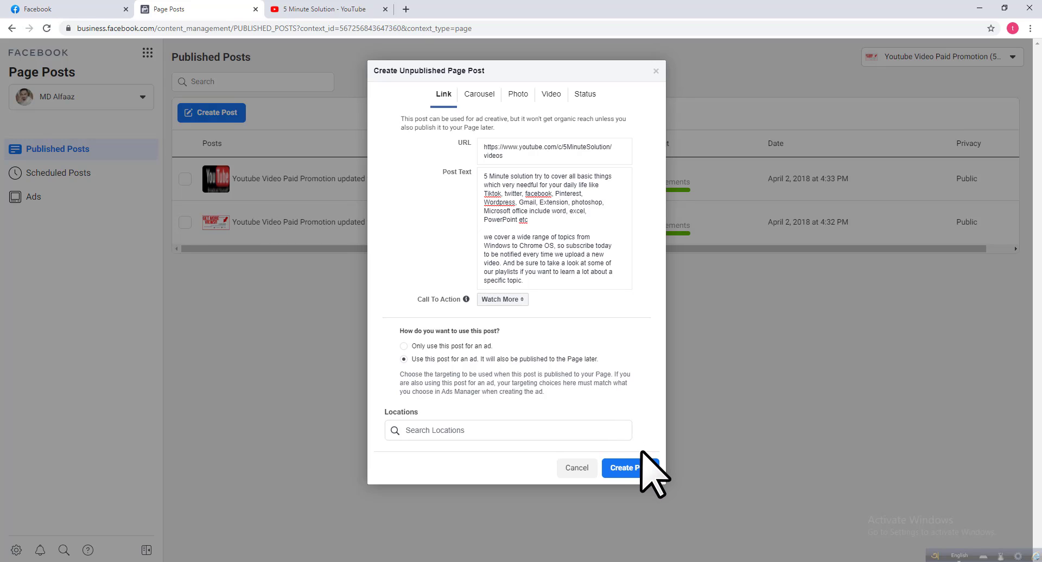
{"action": "left_click", "coordinate": [633, 468]}
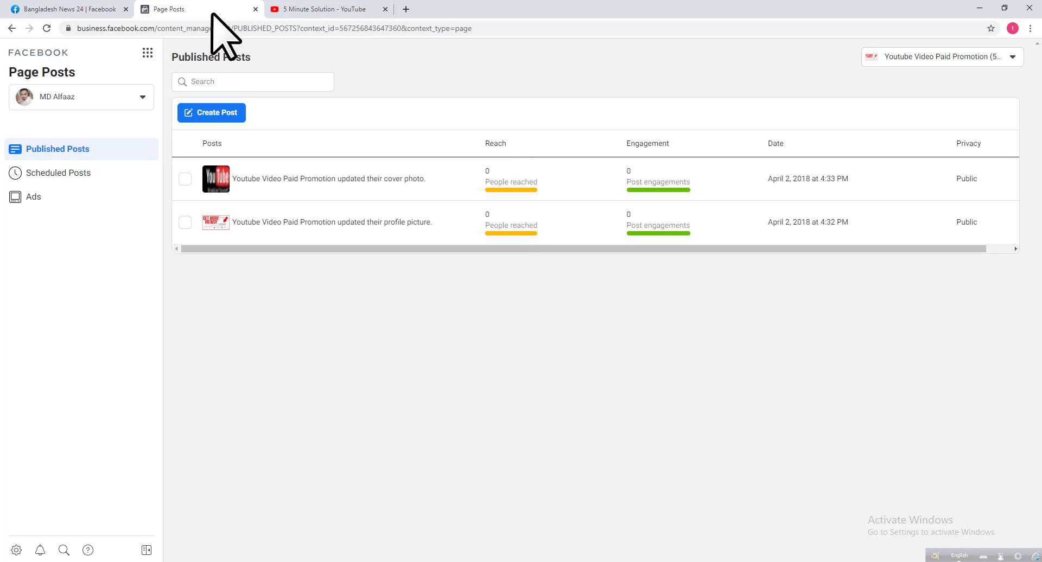
Step: List the Page's ad posts, select the new 5 Minute Solution post, and open its Actions menu
{"action": "left_click", "coordinate": [52, 202]}
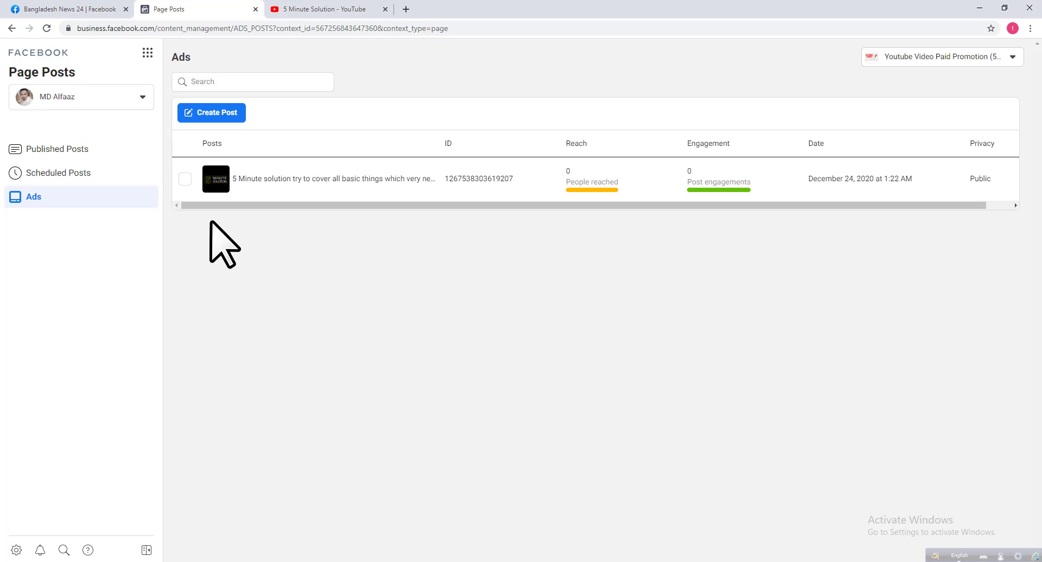
{"action": "left_click", "coordinate": [184, 179]}
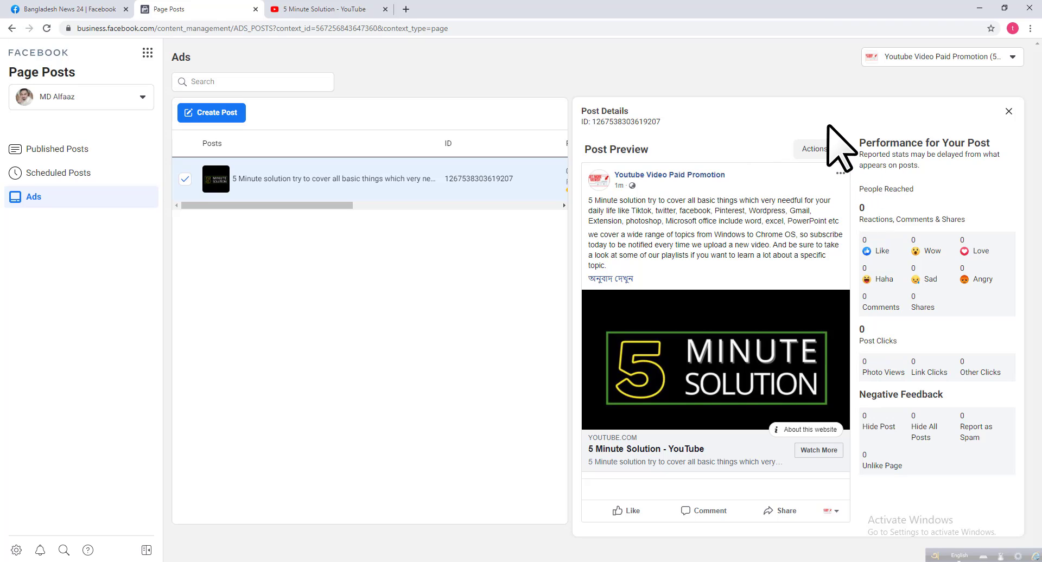
{"action": "left_click", "coordinate": [837, 152]}
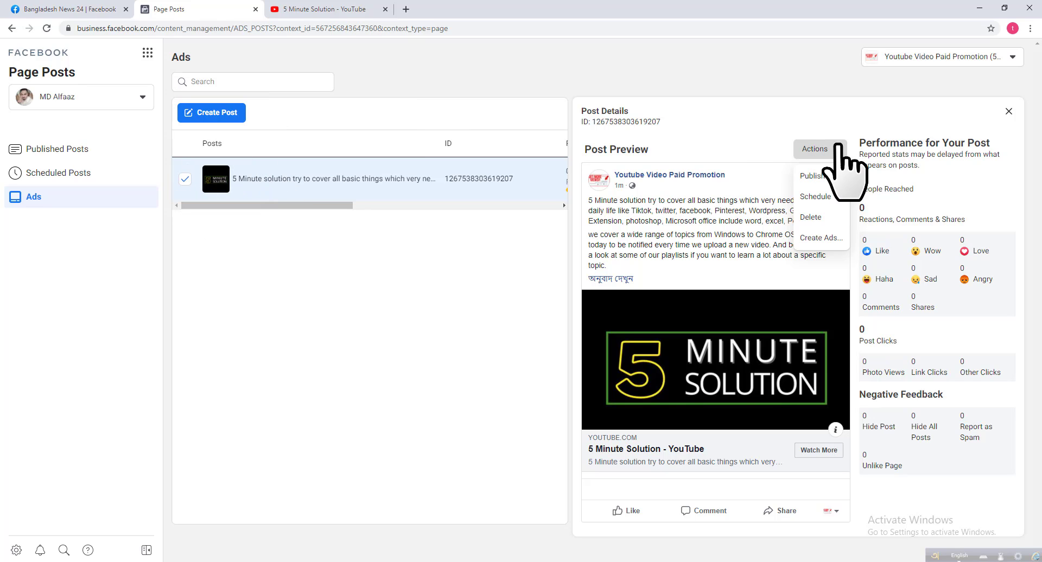
Step: Publish the 5 Minute Solution post to the Page and confirm
{"action": "left_click", "coordinate": [835, 178]}
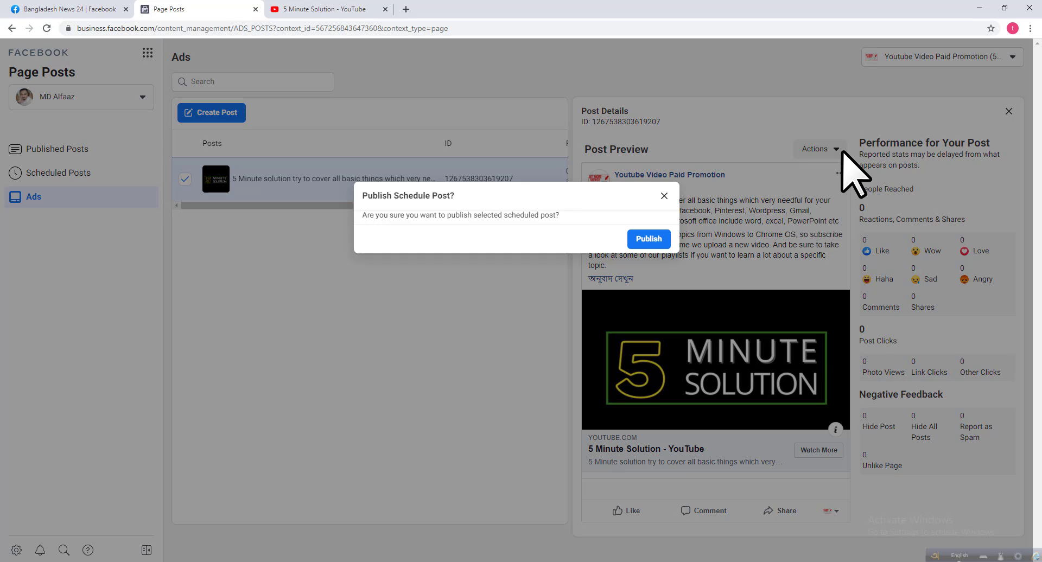
{"action": "left_click", "coordinate": [659, 241]}
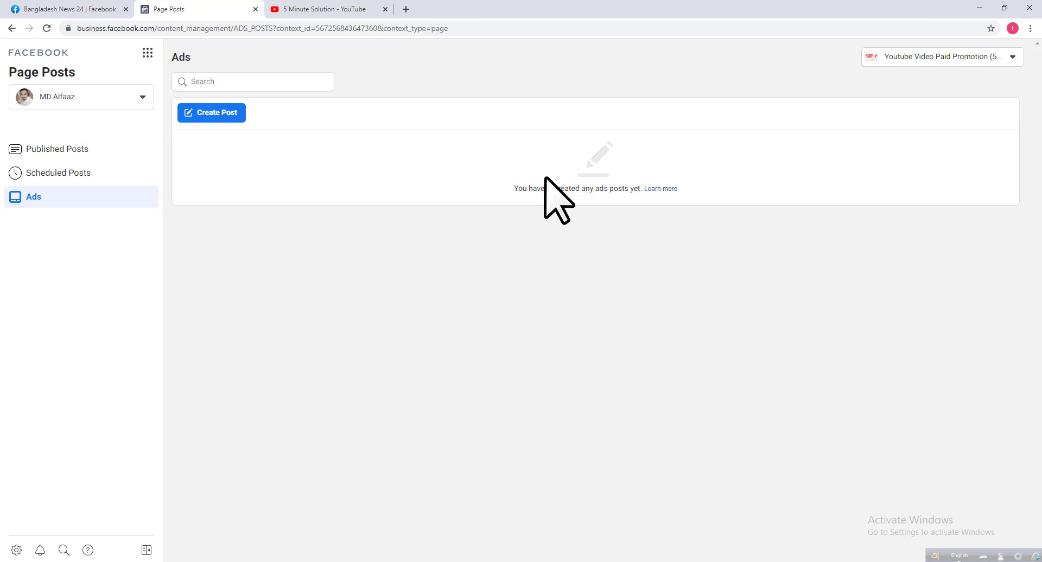
Step: Switch the Facebook tab to the Youtube Video Paid Promotion page and find the new post
{"action": "left_click", "coordinate": [77, 1]}
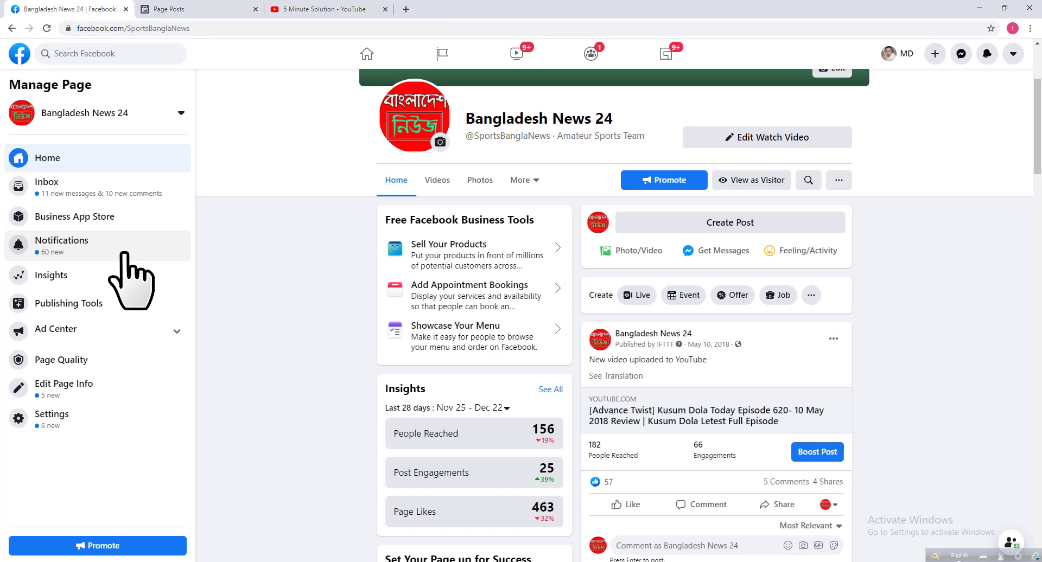
{"action": "left_click", "coordinate": [181, 114]}
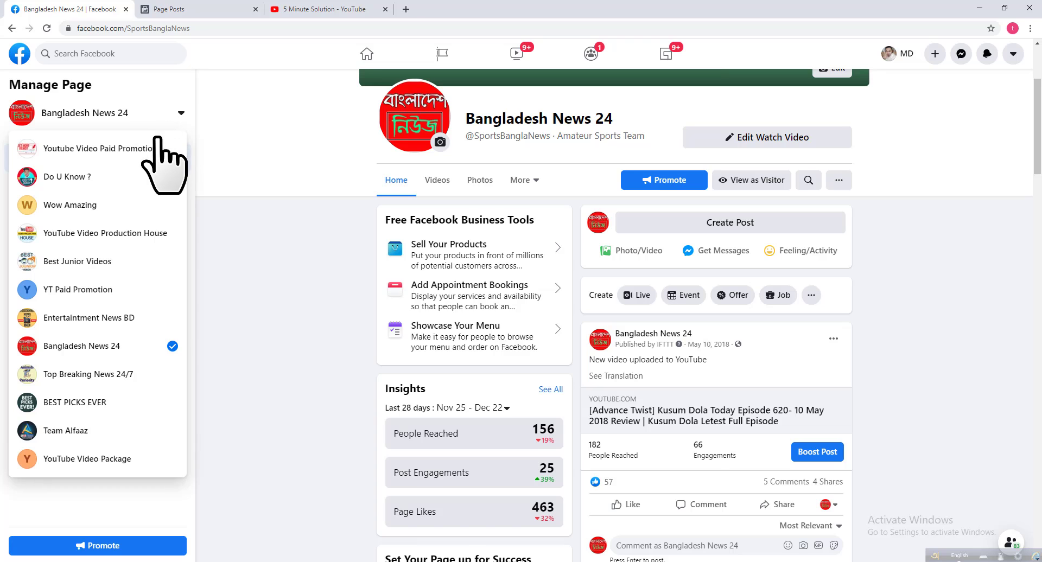
{"action": "left_click", "coordinate": [153, 149]}
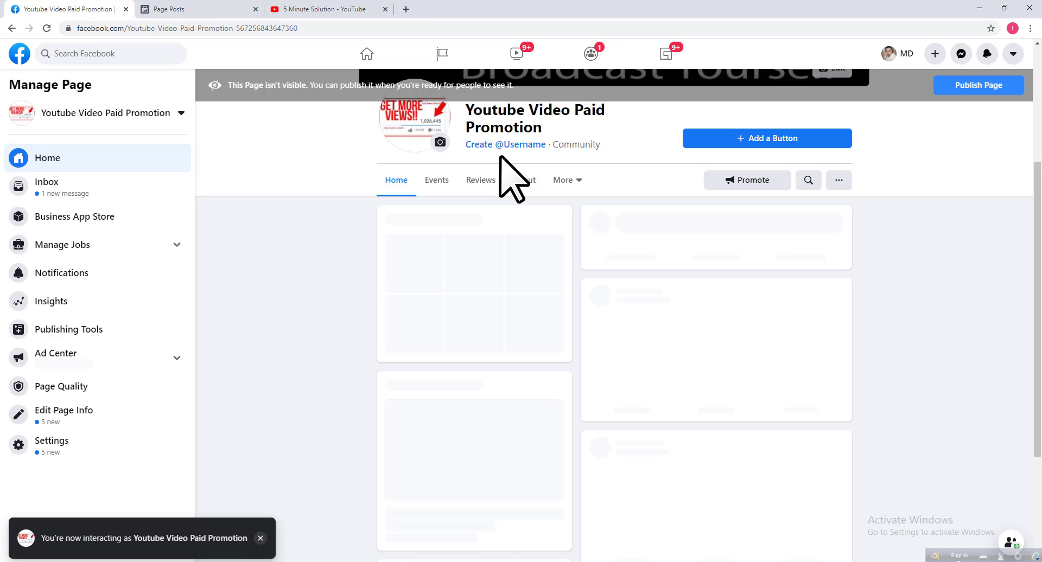
{"action": "scroll", "coordinate": [866, 233], "scroll_direction": "down", "scroll_amount": 5}
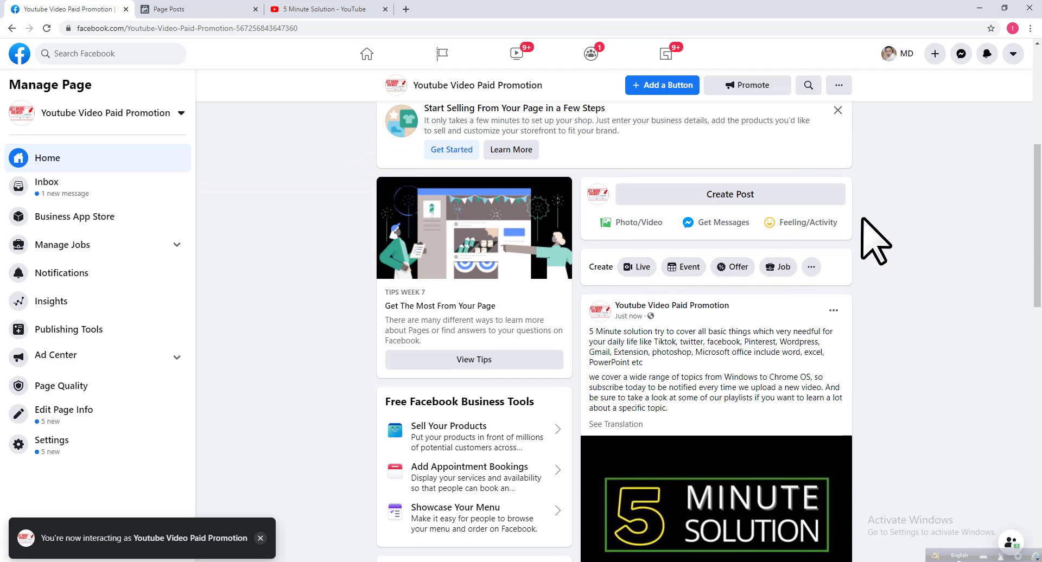